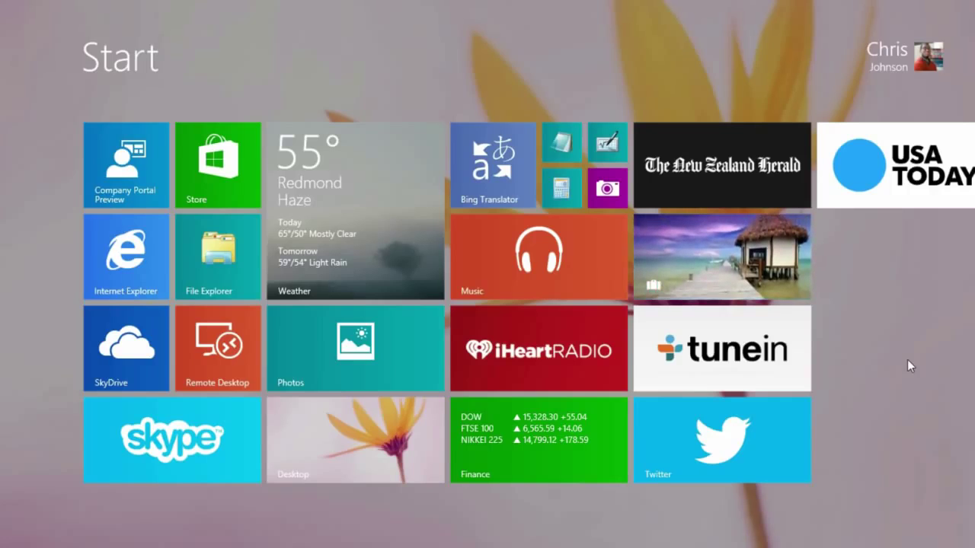
# - Attempt to sign in to the Contoso SharePoint site in Internet Explorer with the work e-mail and password
pyautogui.click(153, 281)
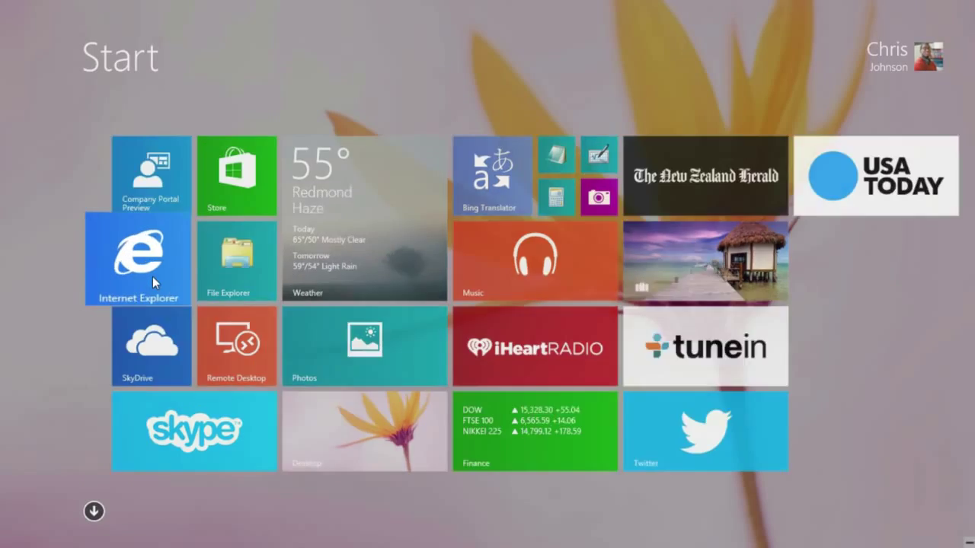
pyautogui.write('h')
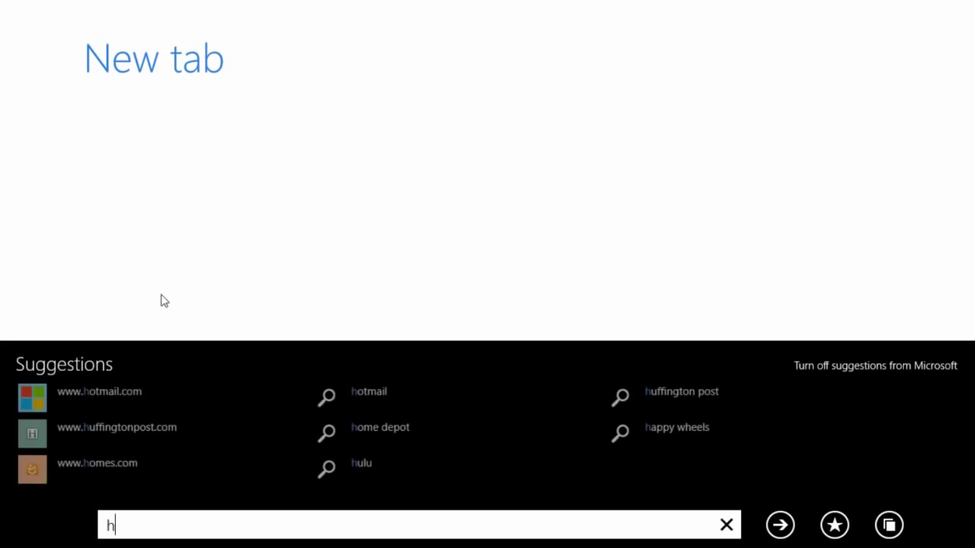
pyautogui.write('ttps://sharepoint.contosodemo.com/')
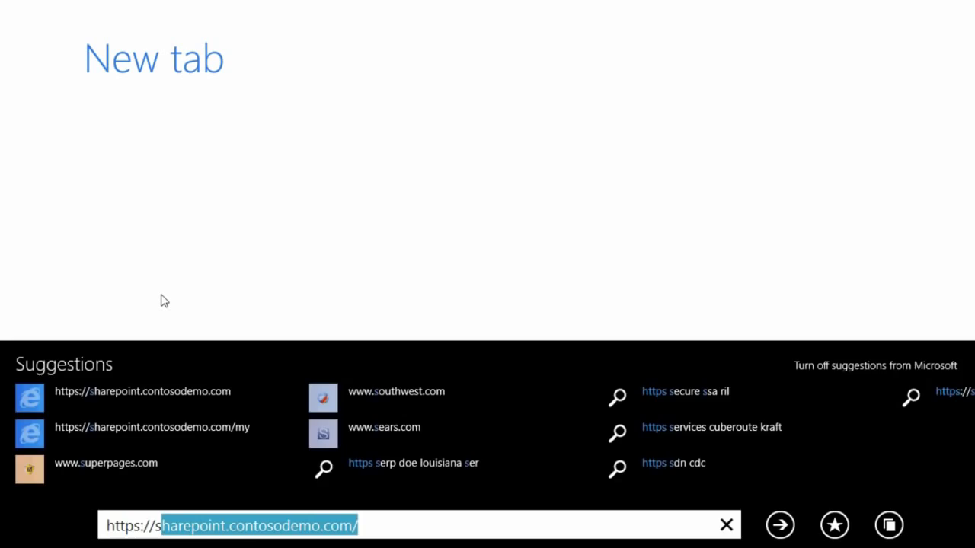
pyautogui.press('Return')
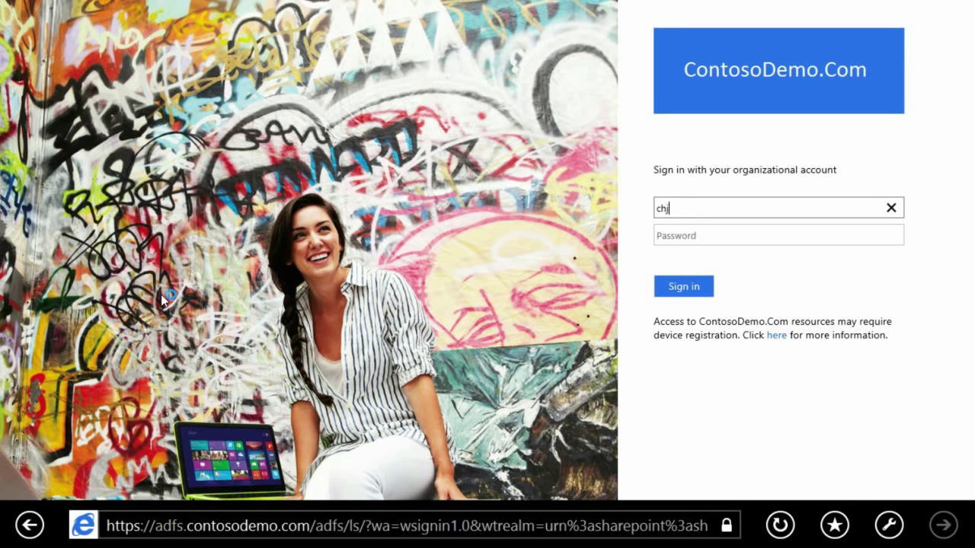
pyautogui.press('Tab')
pyautogui.write('*******')
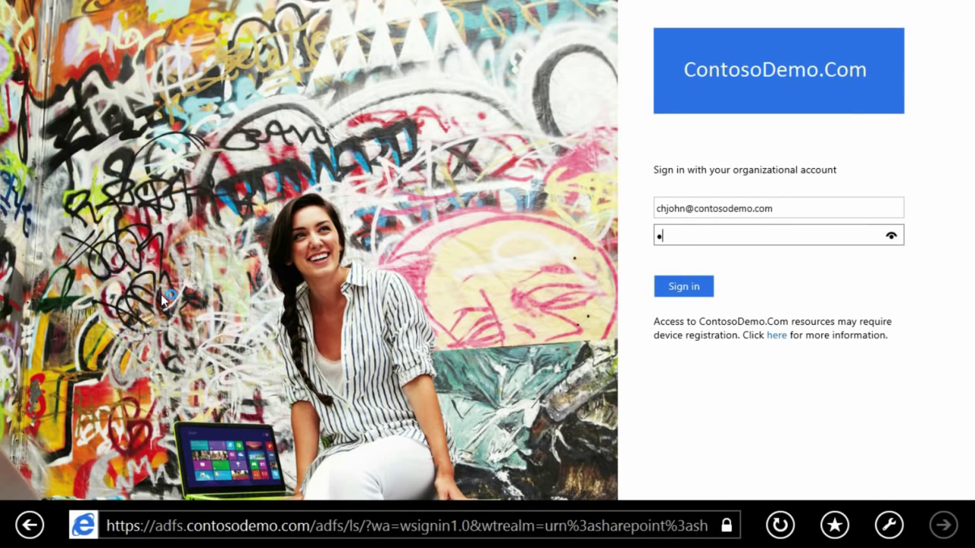
pyautogui.press('Return')
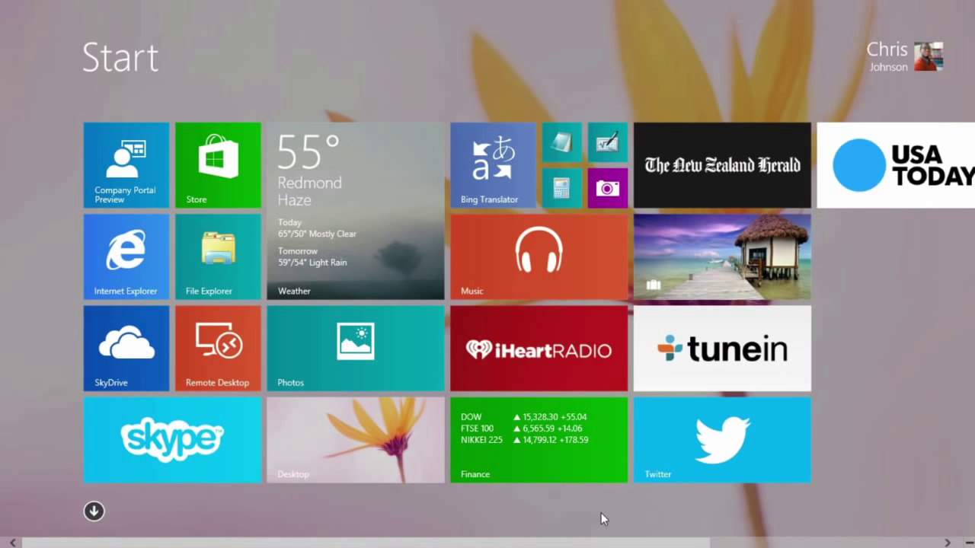
# - Open PC settings via the Settings charm and enter the work user's e-mail for Workplace
pyautogui.press('super+c')
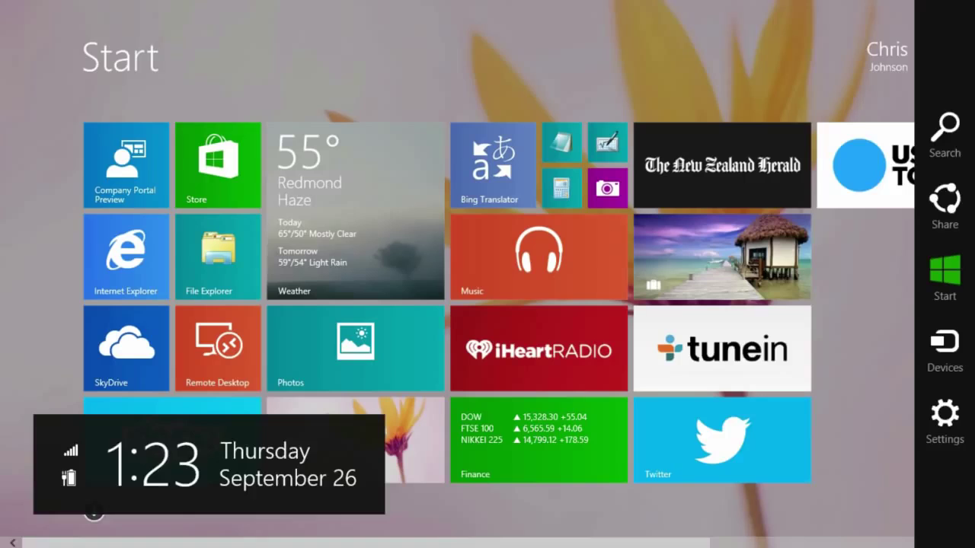
pyautogui.press('super+i')
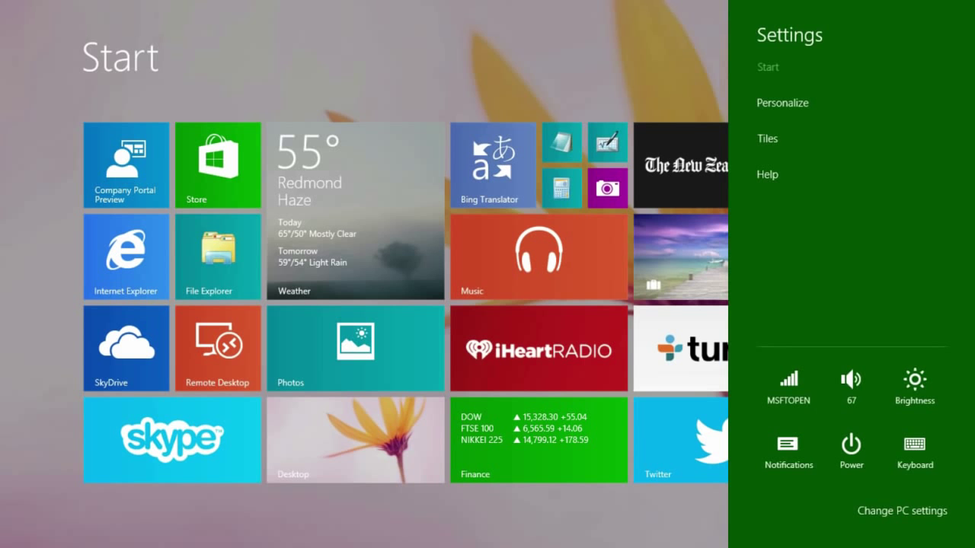
pyautogui.click(872, 510)
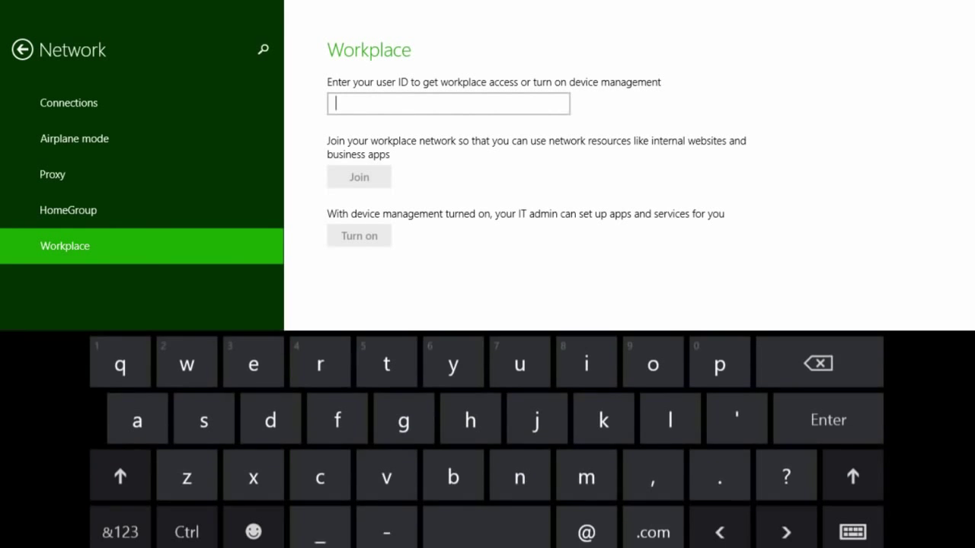
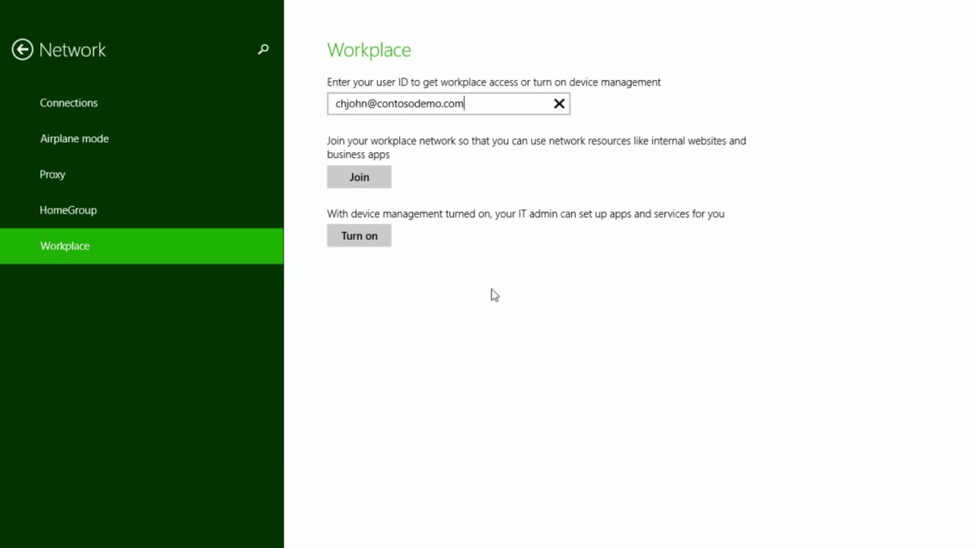
# - Join the ContosoDemo.Com workplace, signing in with the account password
pyautogui.click(373, 184)
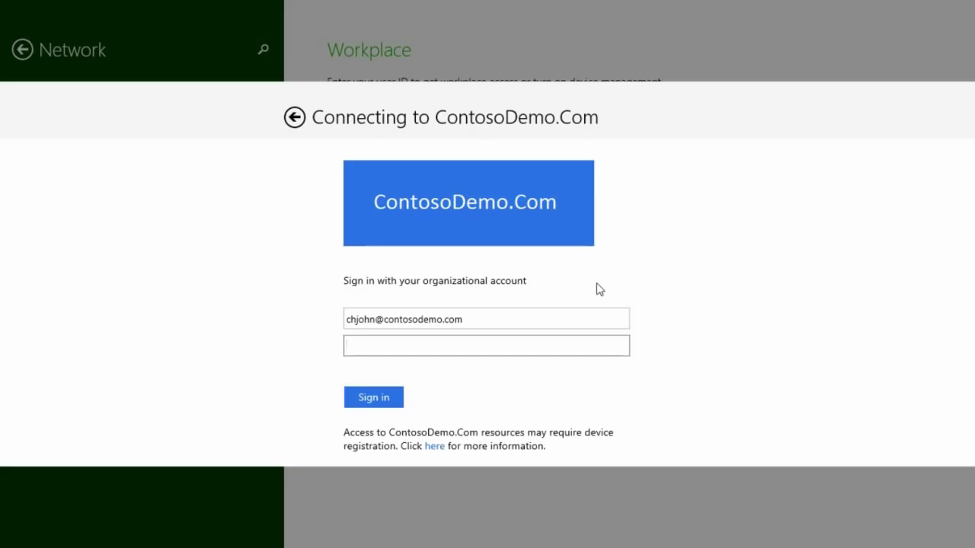
pyautogui.write('********')
pyautogui.click(388, 398)
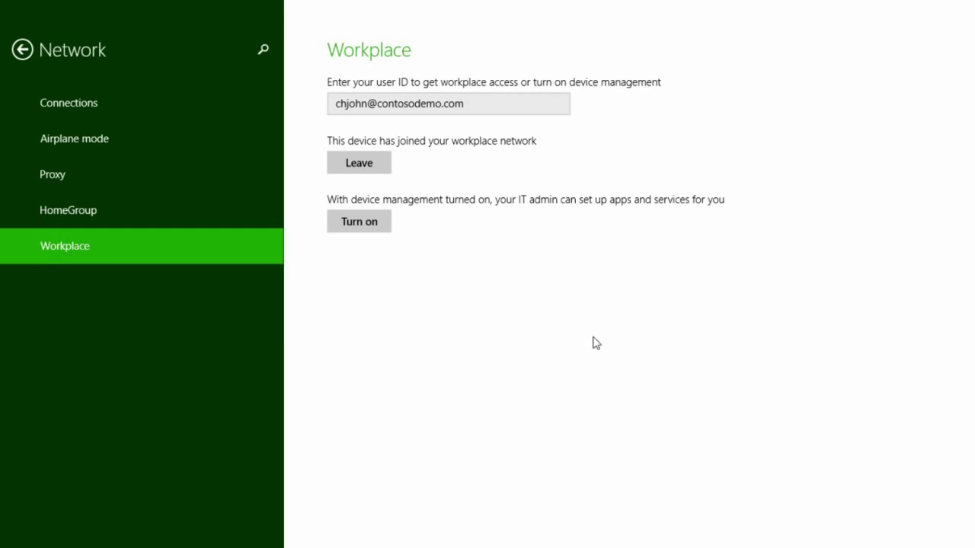
# - Sign in to the Contoso SharePoint site with the work e-mail and password, reaching its Home page
pyautogui.press('super')
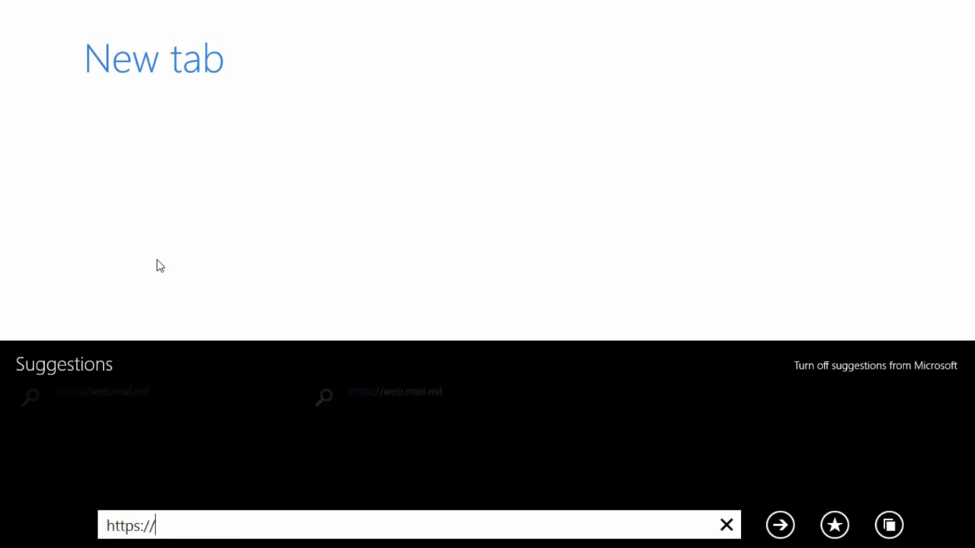
pyautogui.press('Return')
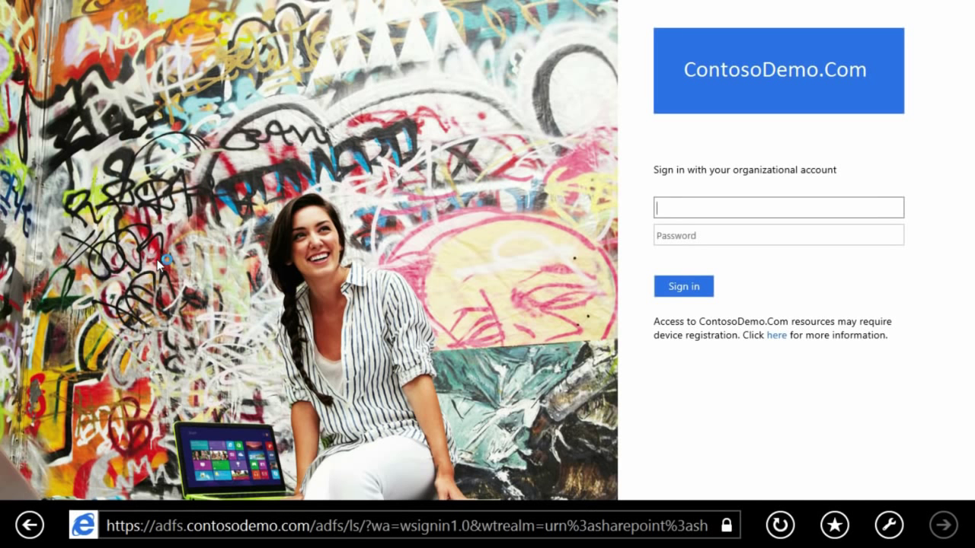
pyautogui.press('Tab')
pyautogui.write('*******')
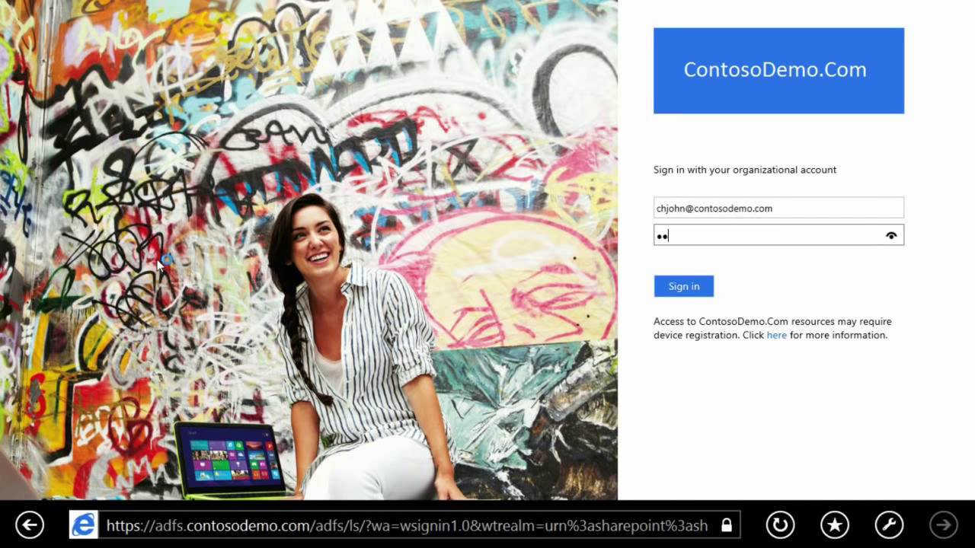
pyautogui.press('Return')
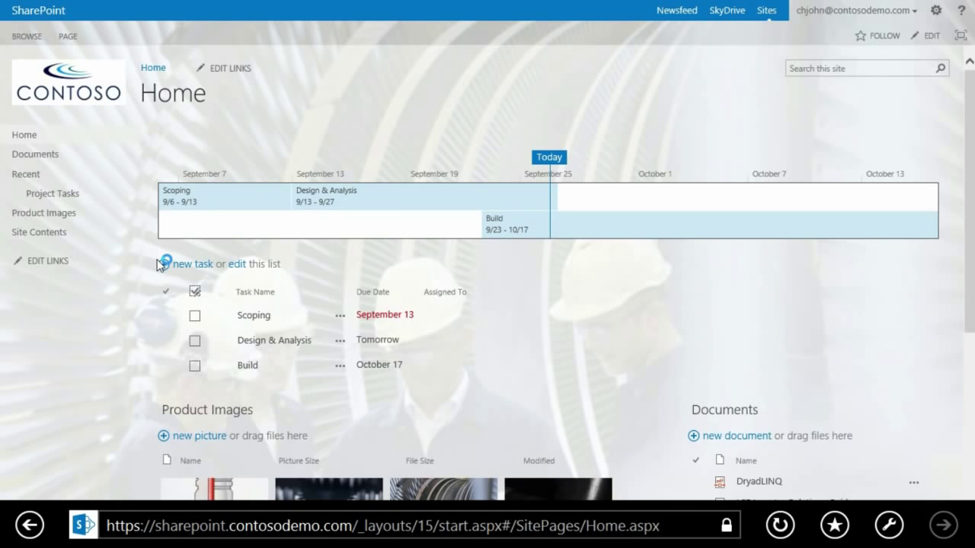
pyautogui.press('super')
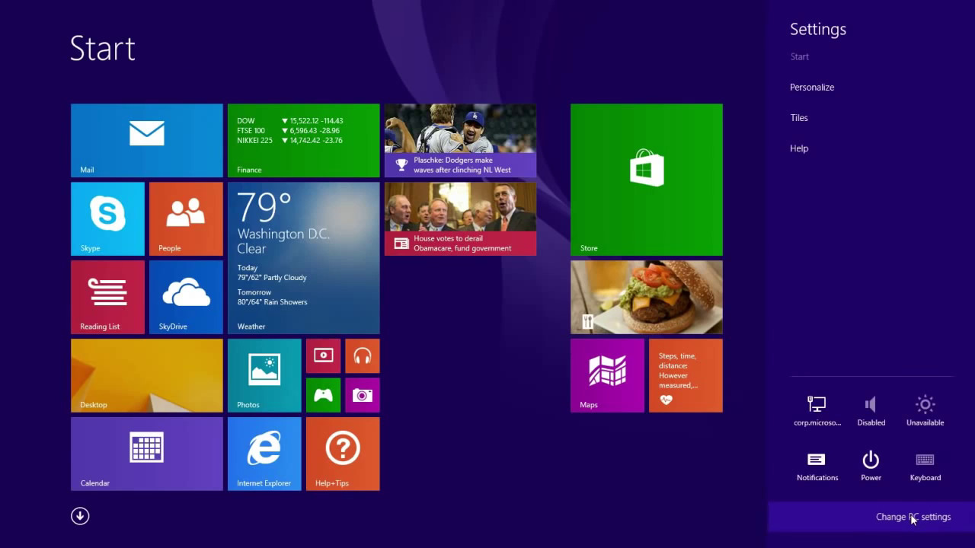
# - Open PC settings > Network > Workplace and enter the second work user's e-mail
pyautogui.click(914, 517)
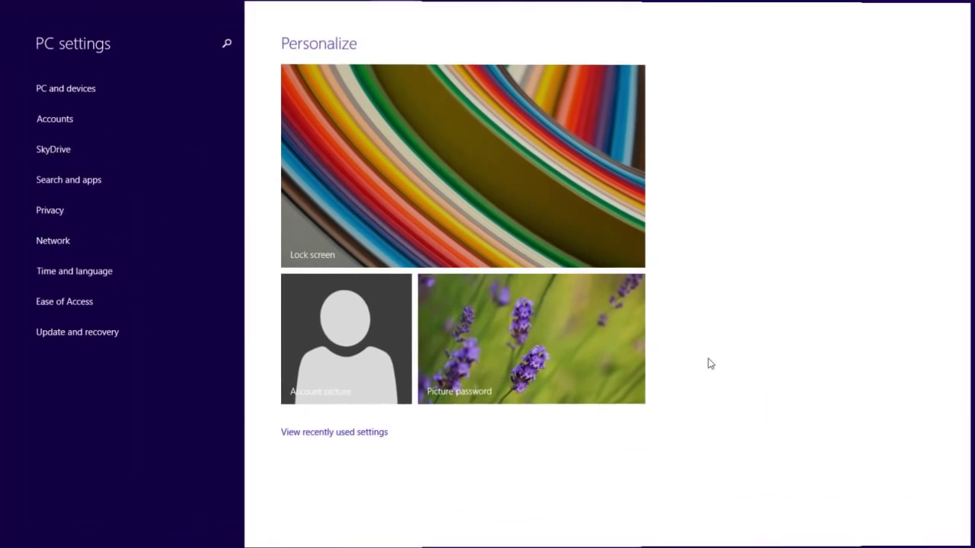
pyautogui.click(50, 240)
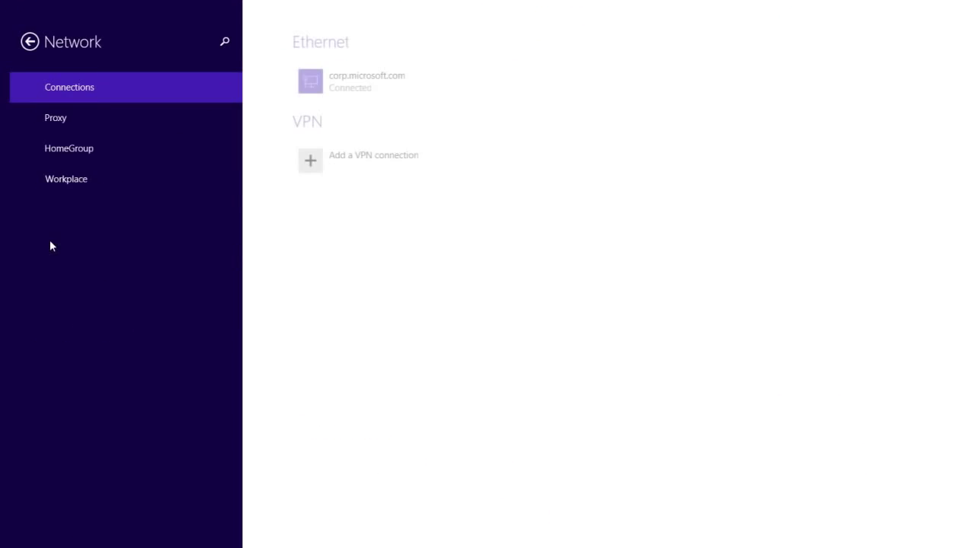
pyautogui.click(75, 181)
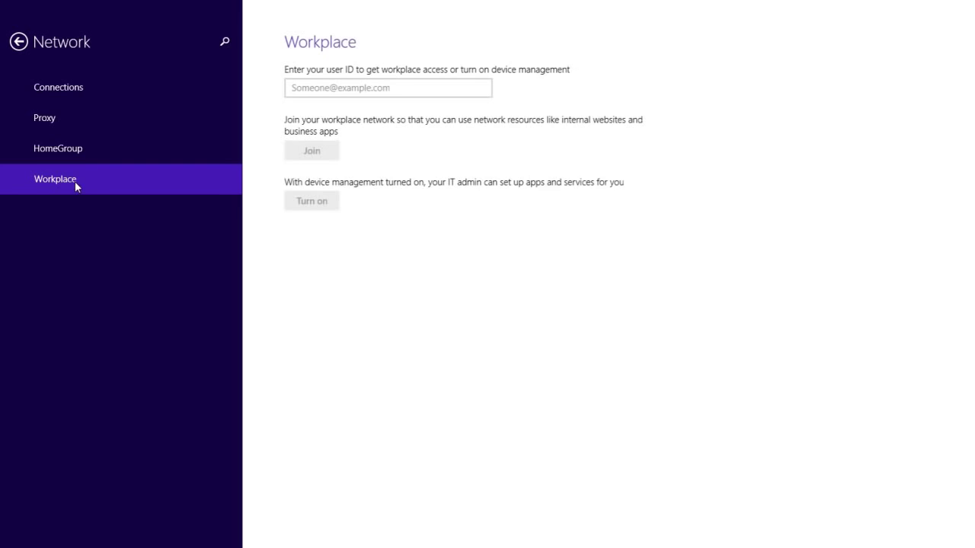
pyautogui.click(303, 85)
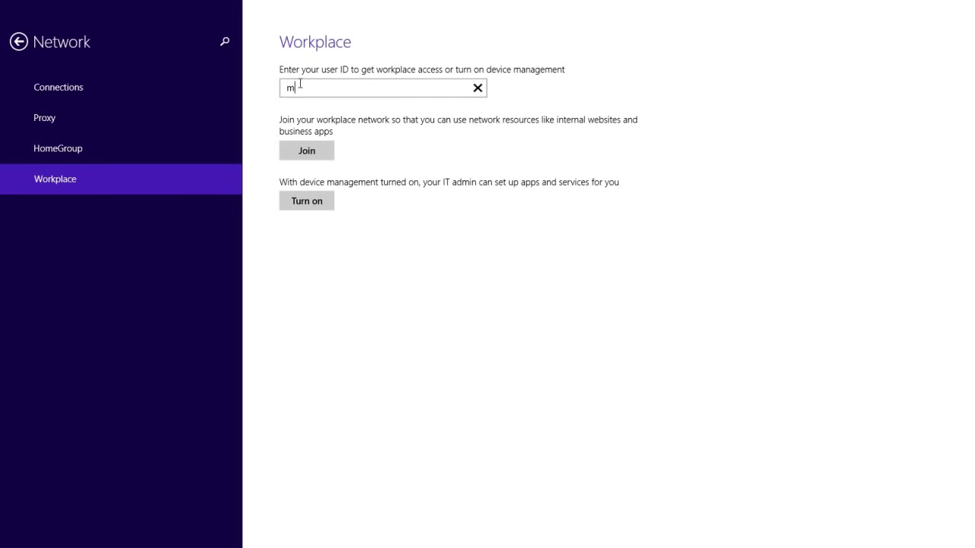
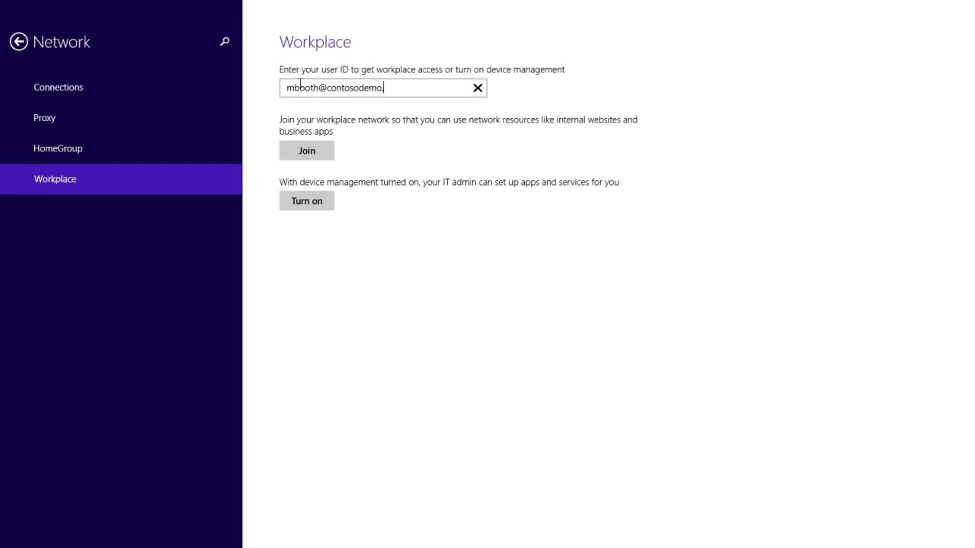
# - Turn on device management, signing in with the password and agreeing to the IT admin terms
pyautogui.click(308, 200)
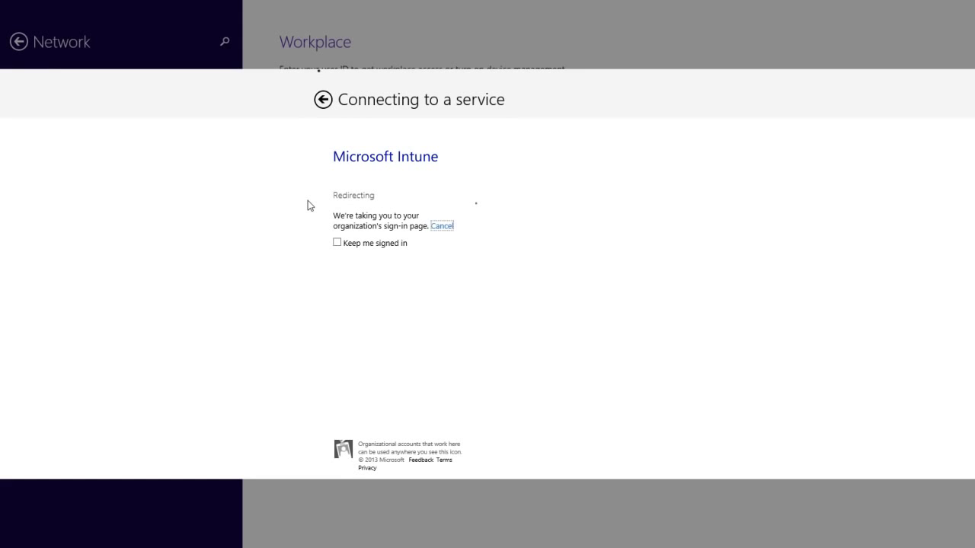
pyautogui.write('********')
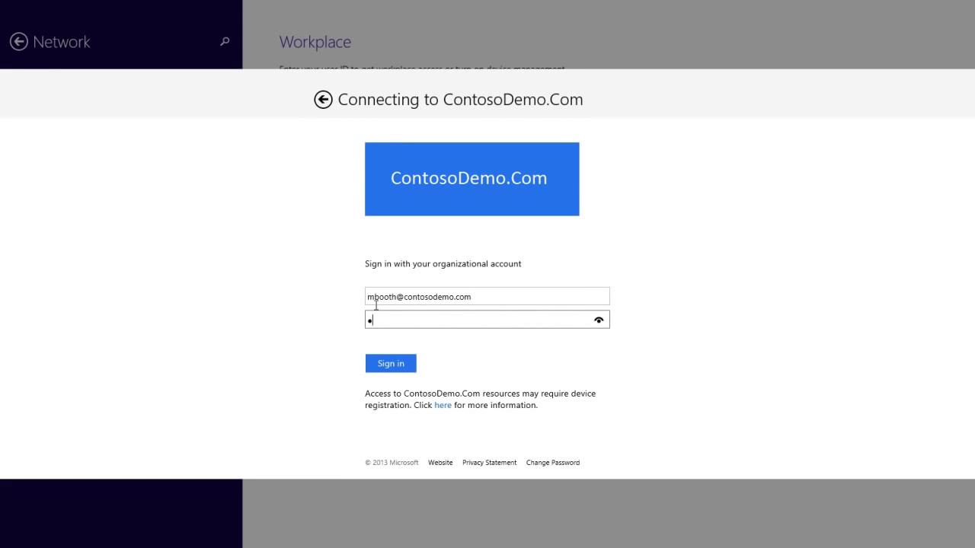
pyautogui.click(391, 364)
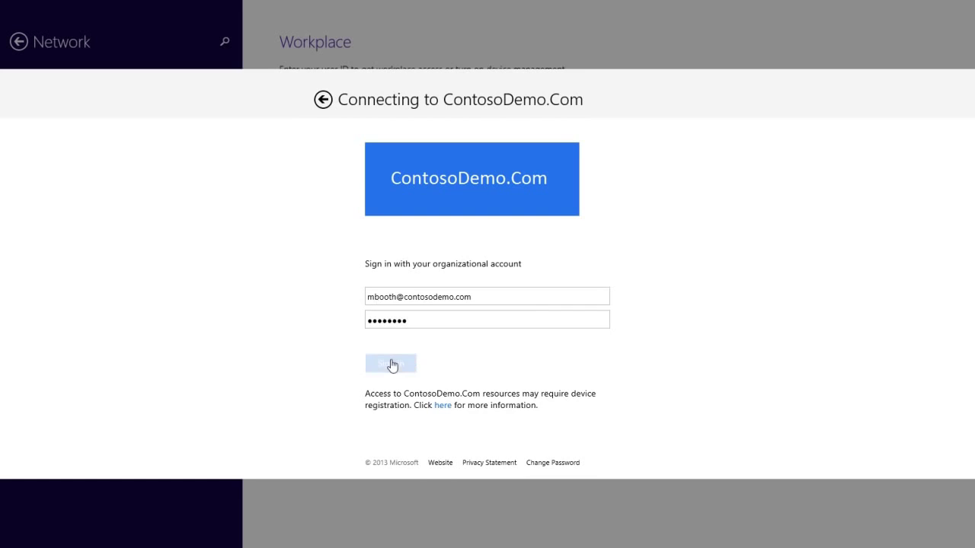
pyautogui.click(327, 336)
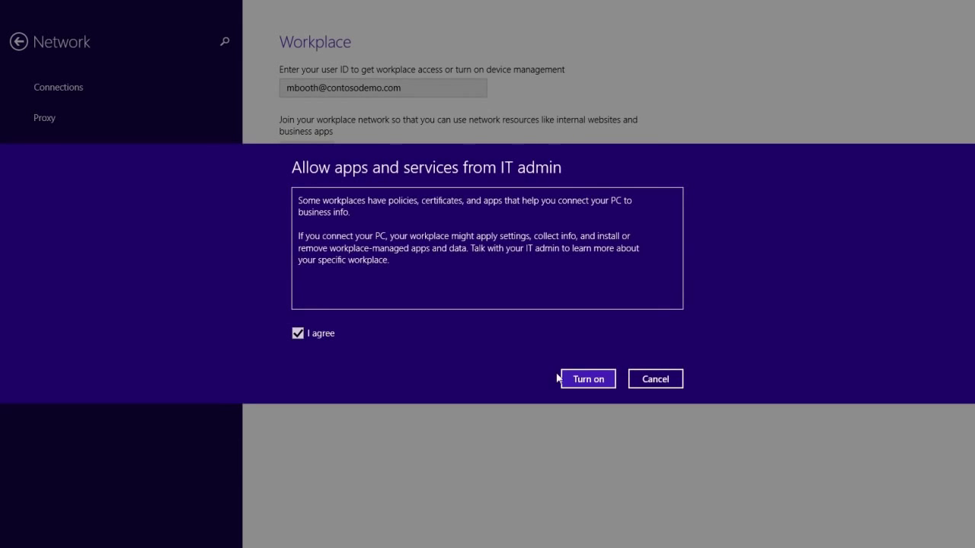
pyautogui.click(588, 378)
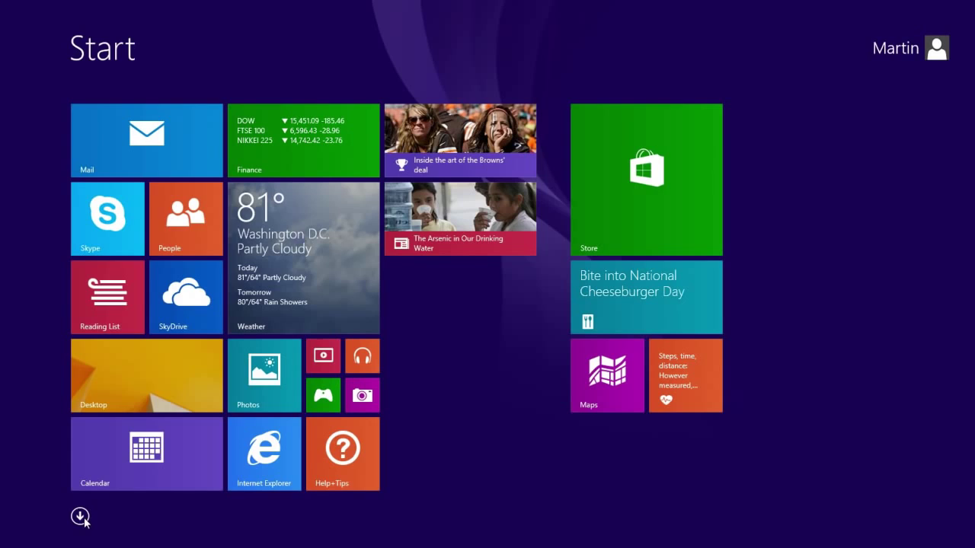
# - Launch Company Portal from the Apps list and sign in with the work e-mail and password
pyautogui.click(80, 517)
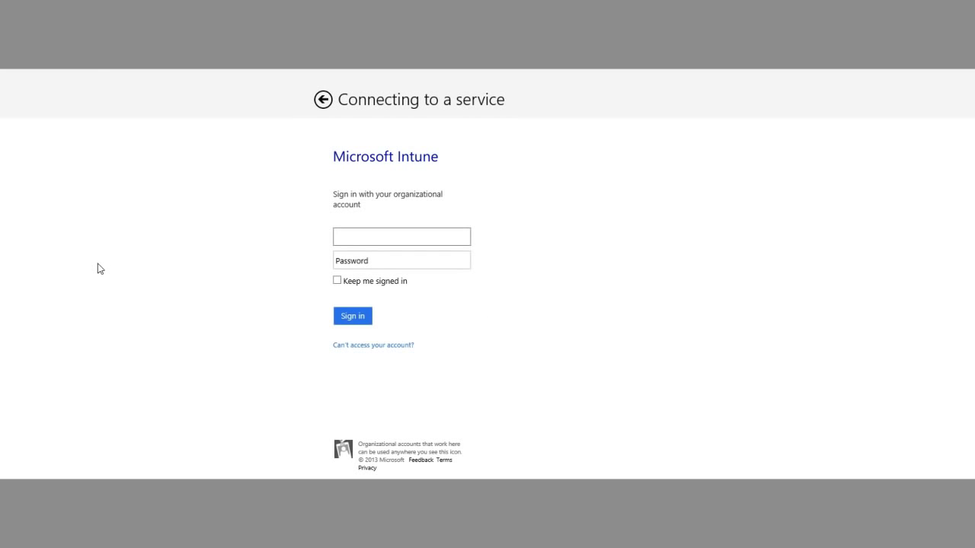
pyautogui.press('Tab')
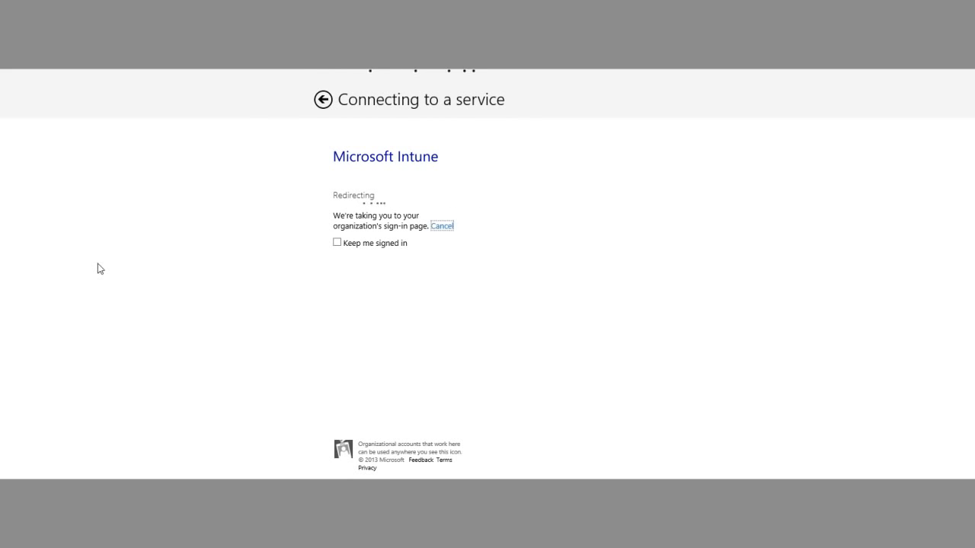
pyautogui.write('*******')
pyautogui.press('Return')
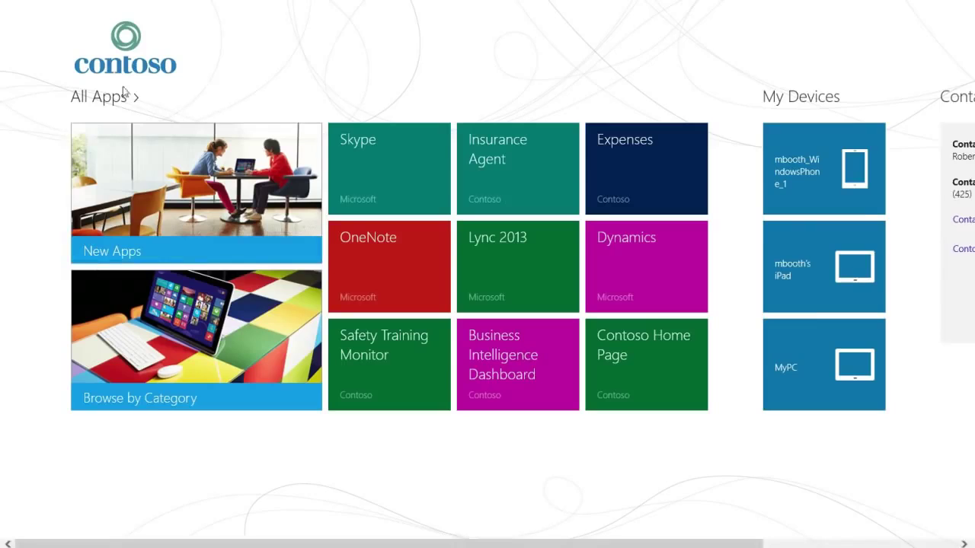
# - Browse All Apps, viewing and closing the Contoso Home Page and OneNote details
pyautogui.click(118, 99)
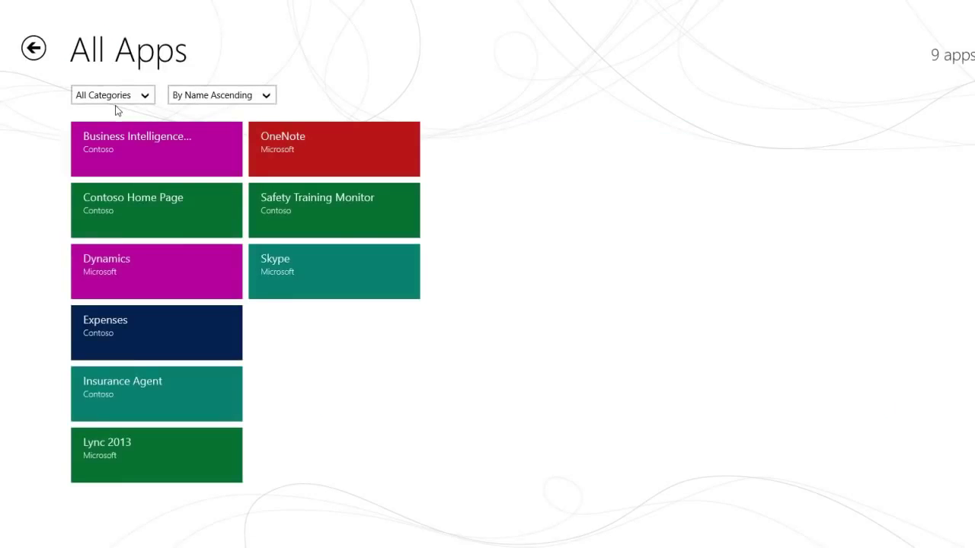
pyautogui.click(151, 212)
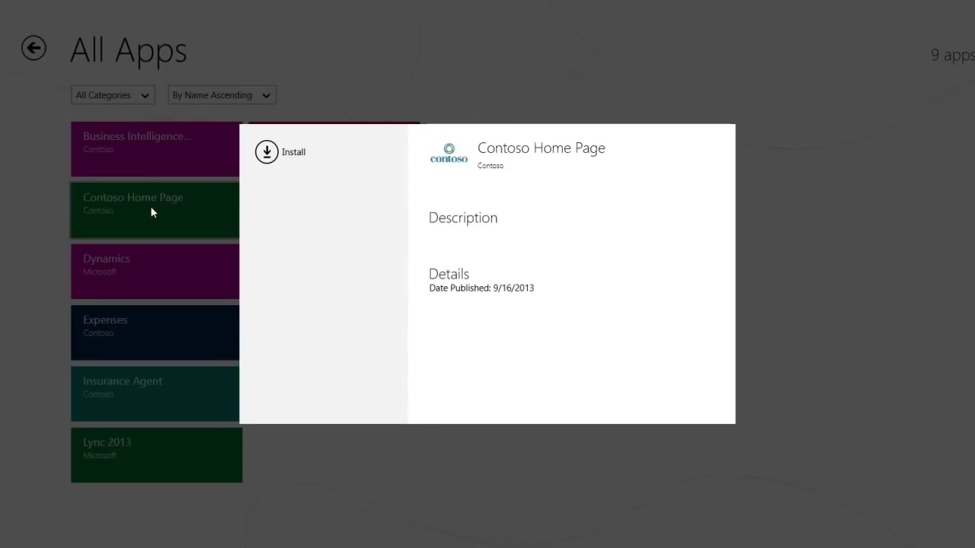
pyautogui.click(318, 71)
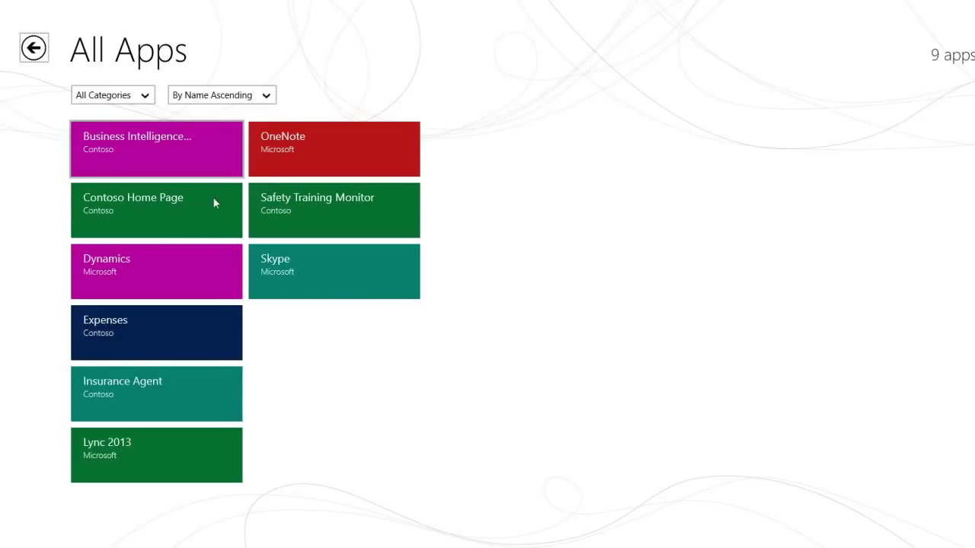
pyautogui.click(308, 147)
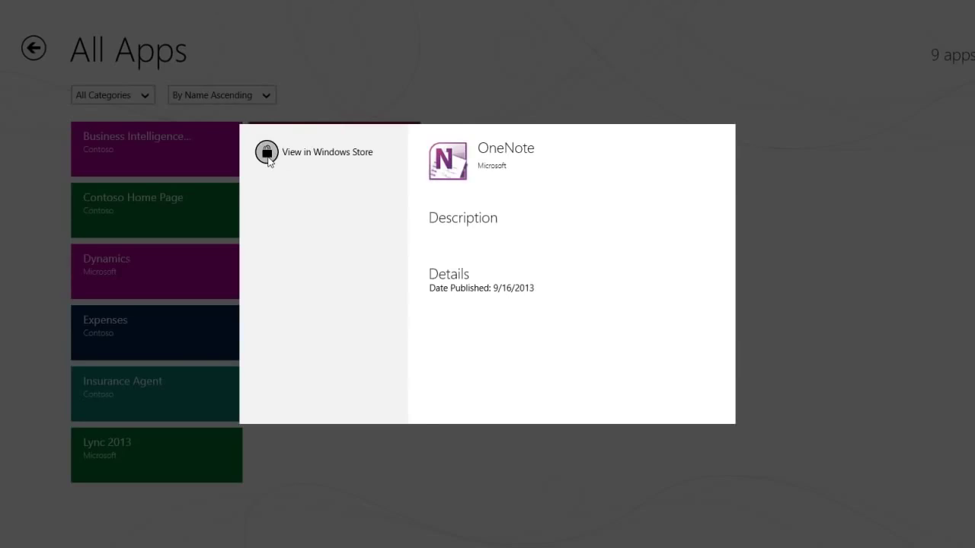
pyautogui.click(316, 92)
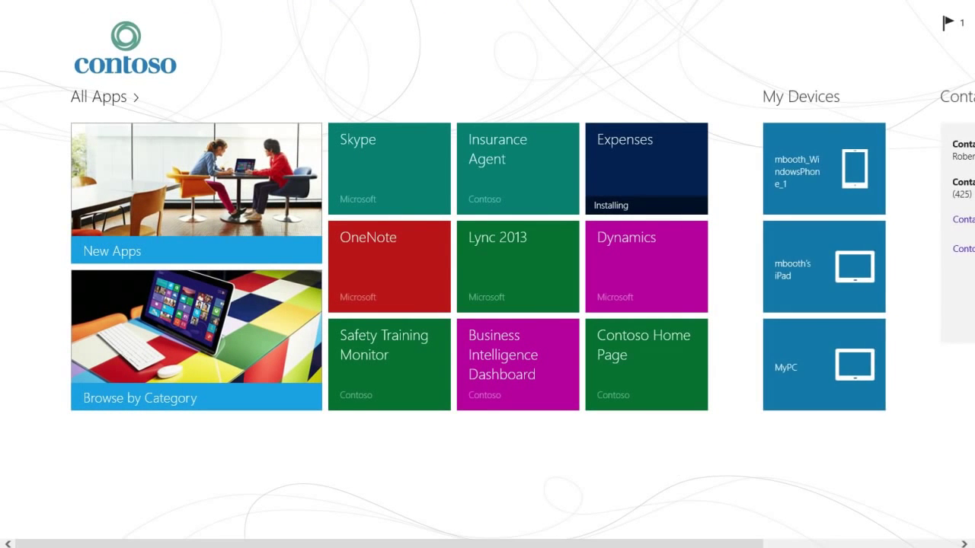
# - Scroll to My Devices, view the iPad's Rename/Remove/Factory Reset options, close them unchanged
pyautogui.scroll(-3, 709, 545)
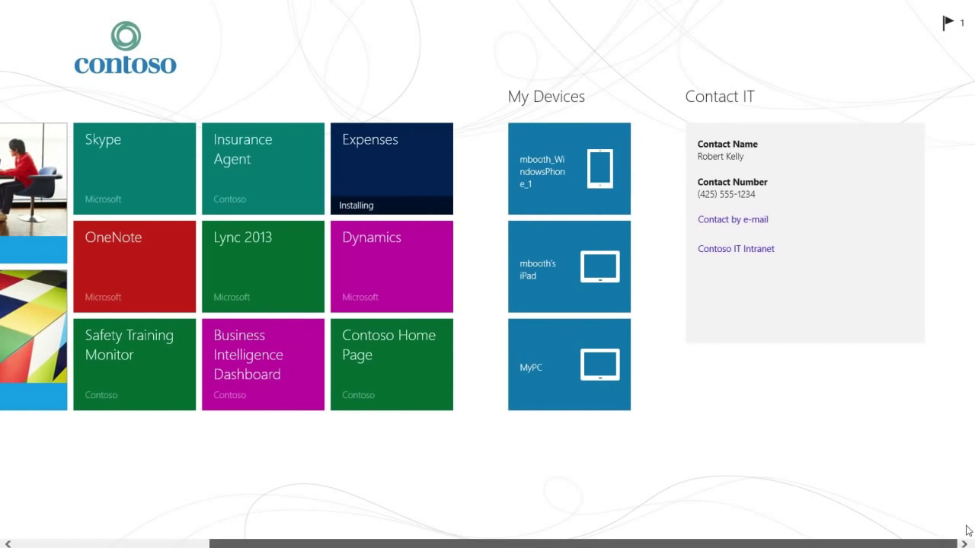
pyautogui.click(546, 281)
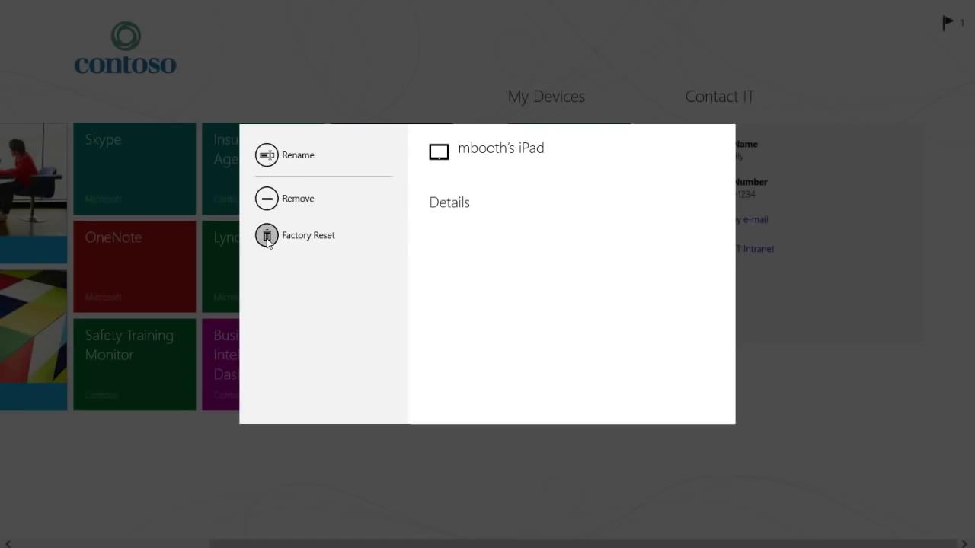
pyautogui.click(361, 84)
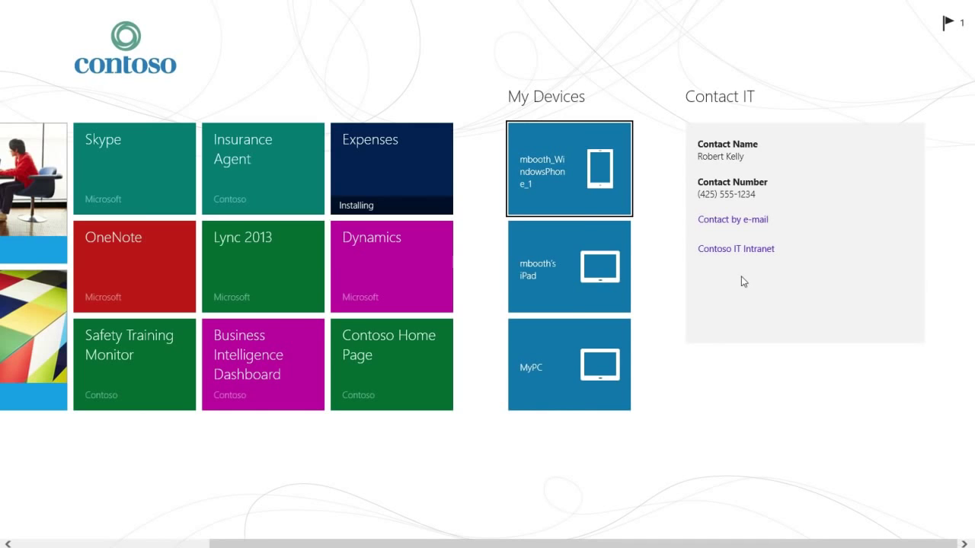
pyautogui.hscroll(-3, 741, 277)
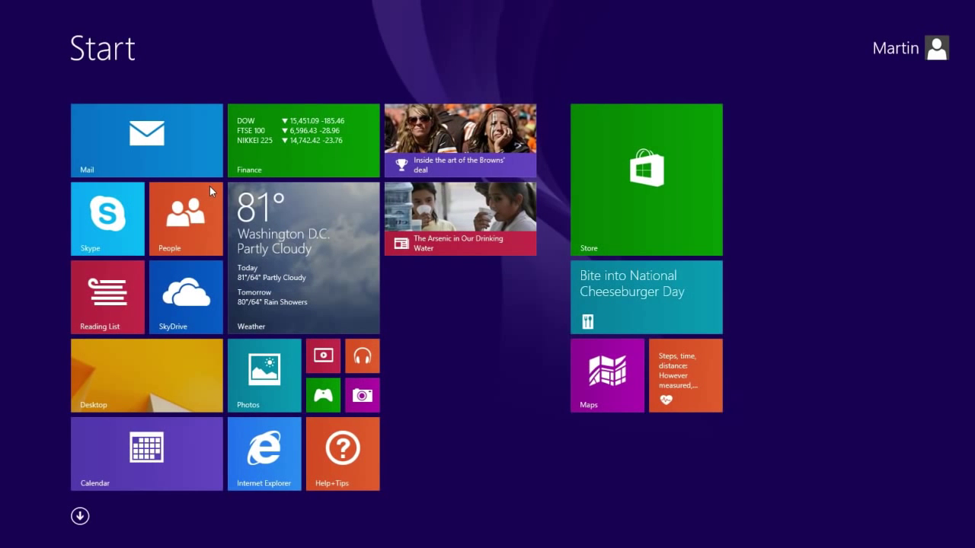